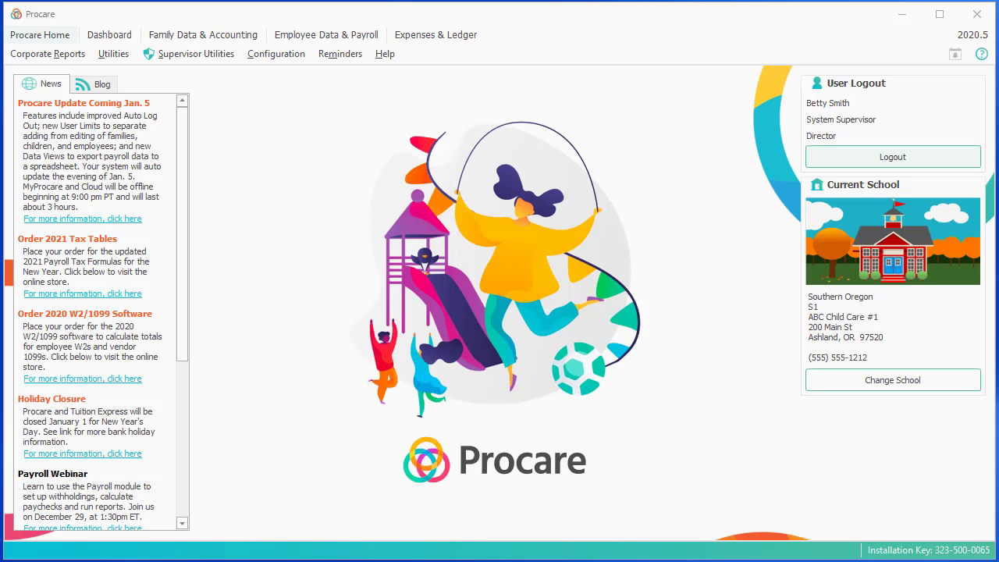
- Open Family Data & Accounting to show the accounts list and ADAM account summary
{"action": "left_click", "coordinate": [231, 41]}
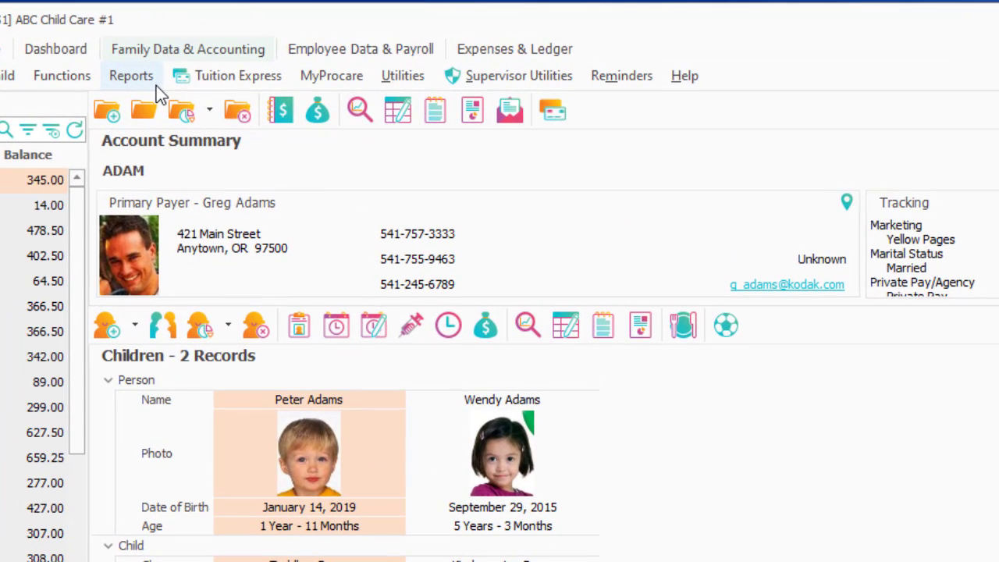
- In Standard Reports, select Family Accounting > Account Activity > Primary Accounts Only
{"action": "left_click", "coordinate": [156, 85]}
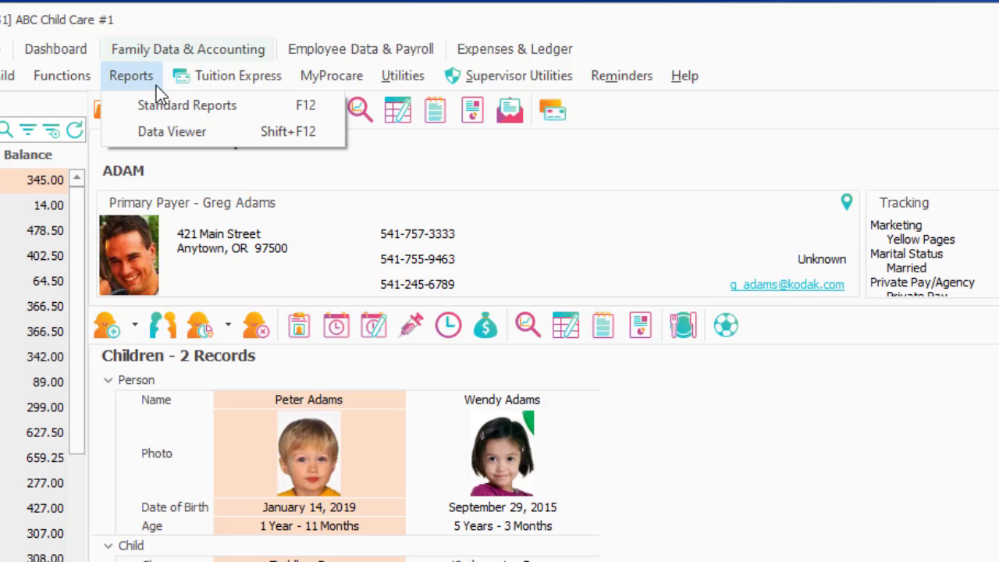
{"action": "left_click", "coordinate": [270, 112]}
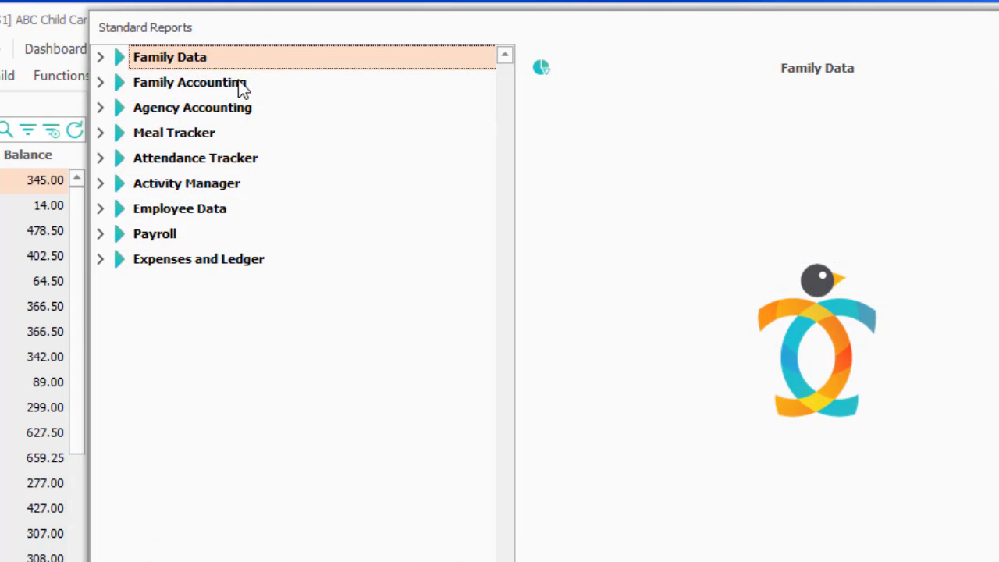
{"action": "left_click", "coordinate": [100, 82]}
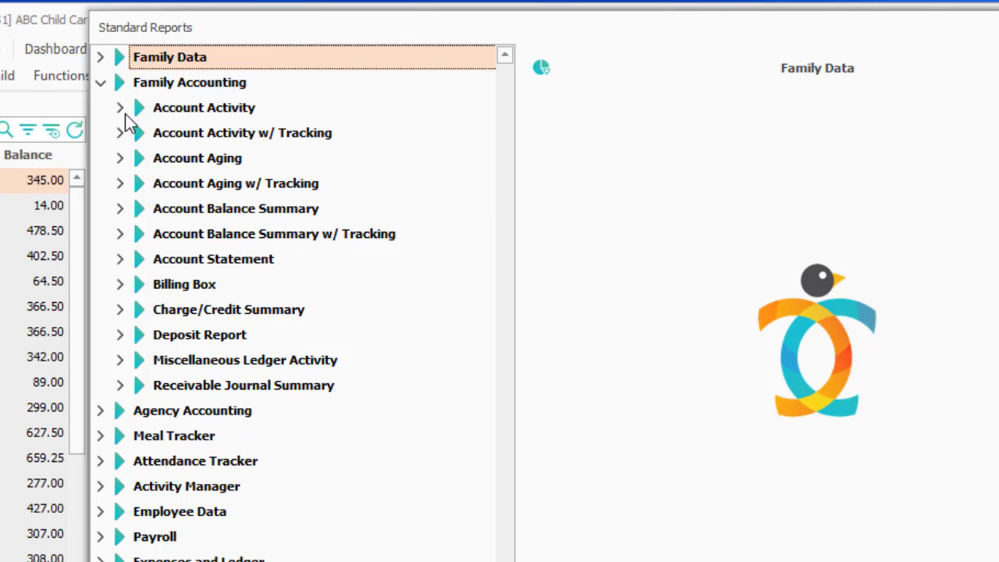
{"action": "left_click", "coordinate": [121, 109]}
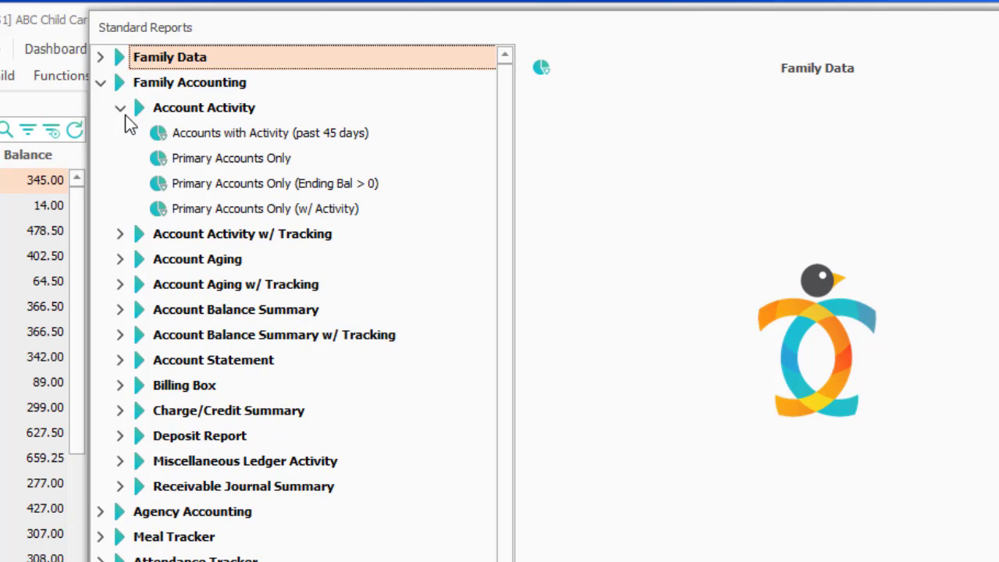
{"action": "left_click", "coordinate": [326, 160]}
- Set the report date range to This Month, 12/1/2020 to 12/31/2020
{"action": "left_click", "coordinate": [613, 140]}
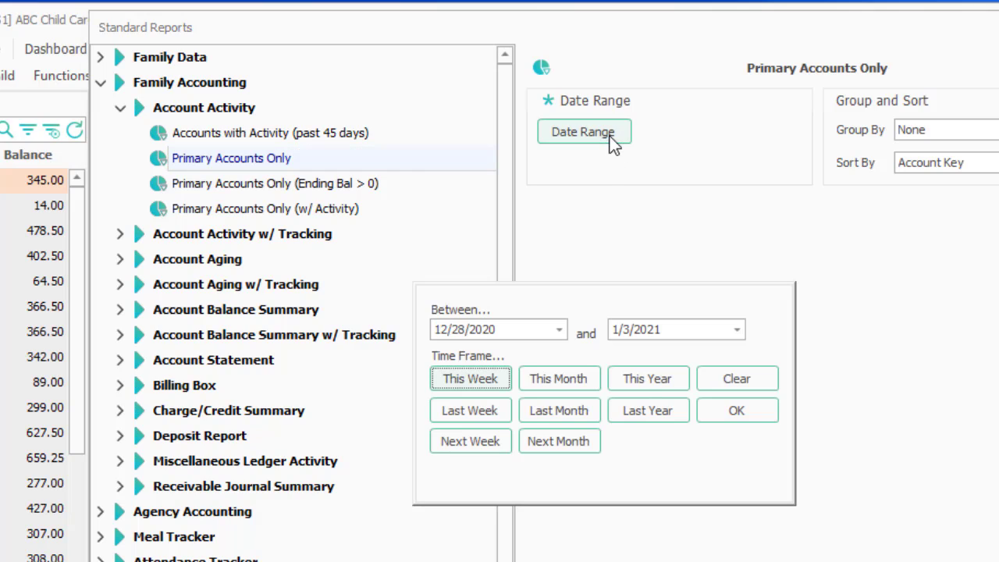
{"action": "left_click", "coordinate": [540, 365]}
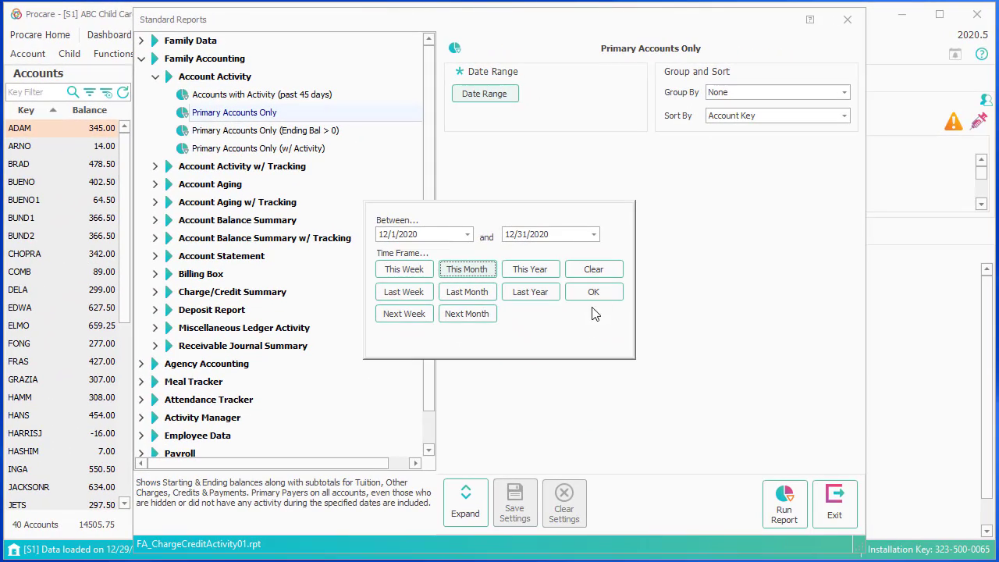
{"action": "left_click", "coordinate": [716, 394]}
- Run the December 2020 activity report, scroll across to Credits and Payments, then close it
{"action": "left_click", "coordinate": [783, 506]}
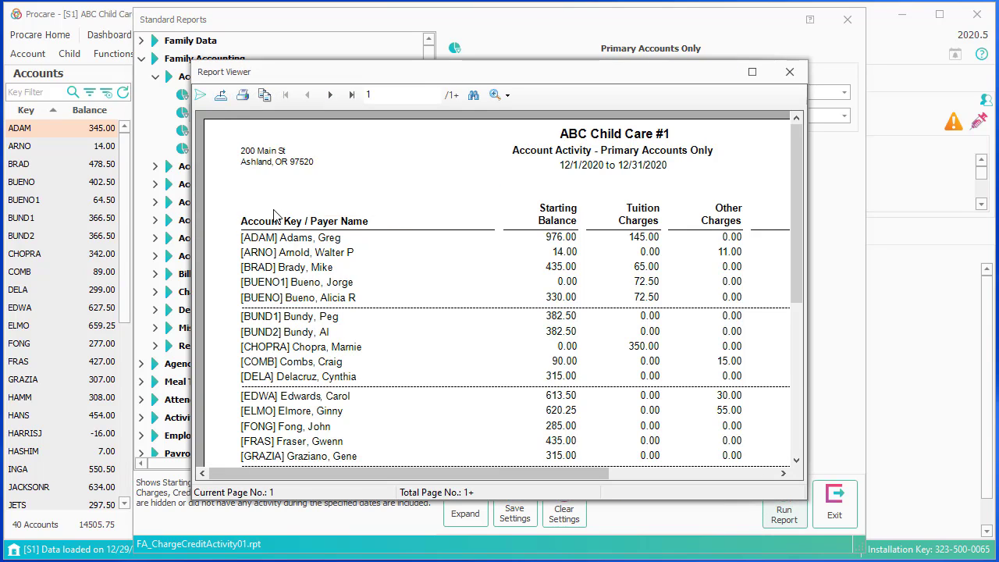
{"action": "left_click", "coordinate": [280, 238]}
{"action": "left_click_drag", "start_coordinate": [516, 471], "coordinate": [578, 472]}
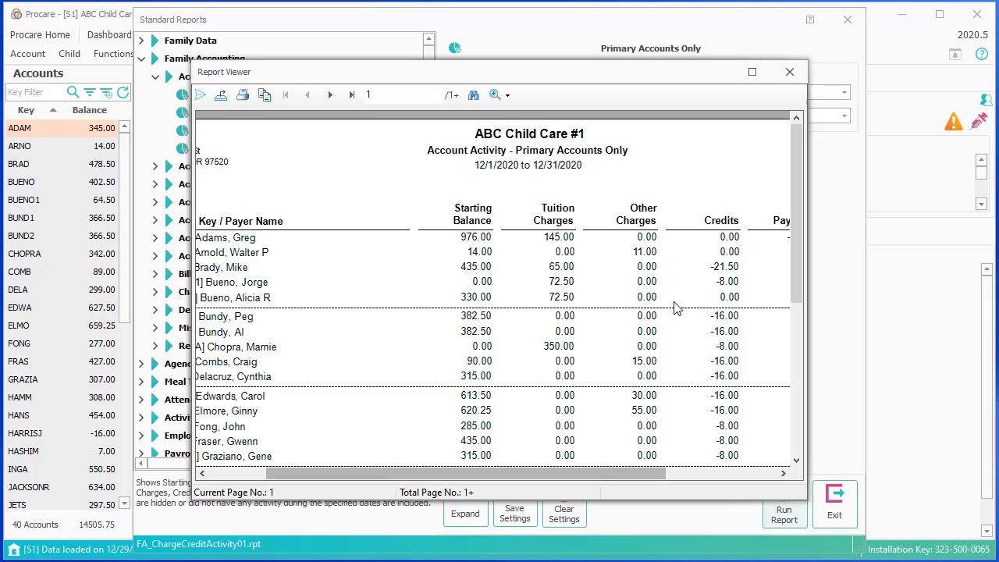
{"action": "left_click", "coordinate": [787, 74]}
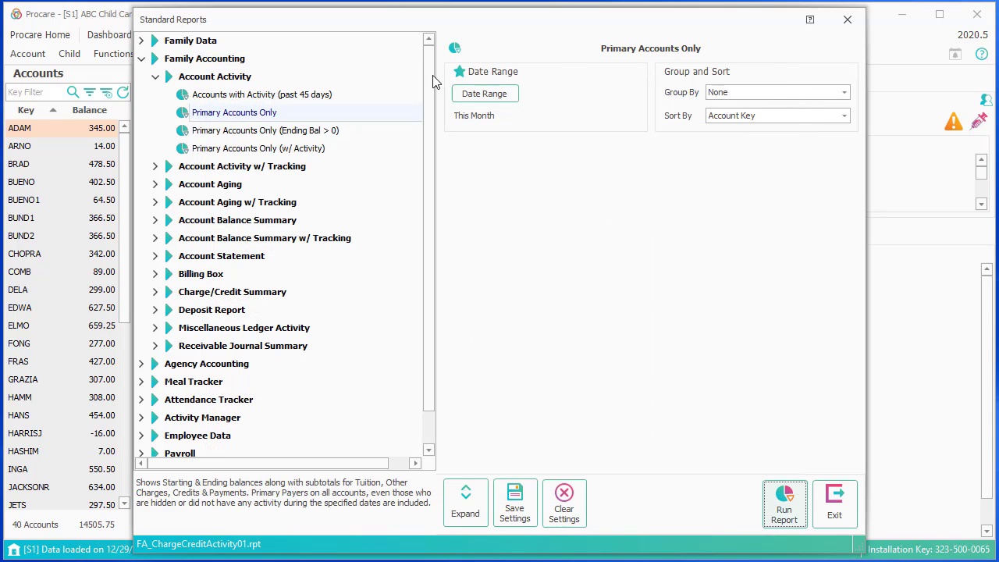
- Select Primary Accounts @ 30 Day Aging and Balance Summary Primary Accounts Only, then expand Account Statement
{"action": "left_click", "coordinate": [155, 184]}
{"action": "scroll", "coordinate": [156, 184], "scroll_direction": "down", "scroll_amount": 1}
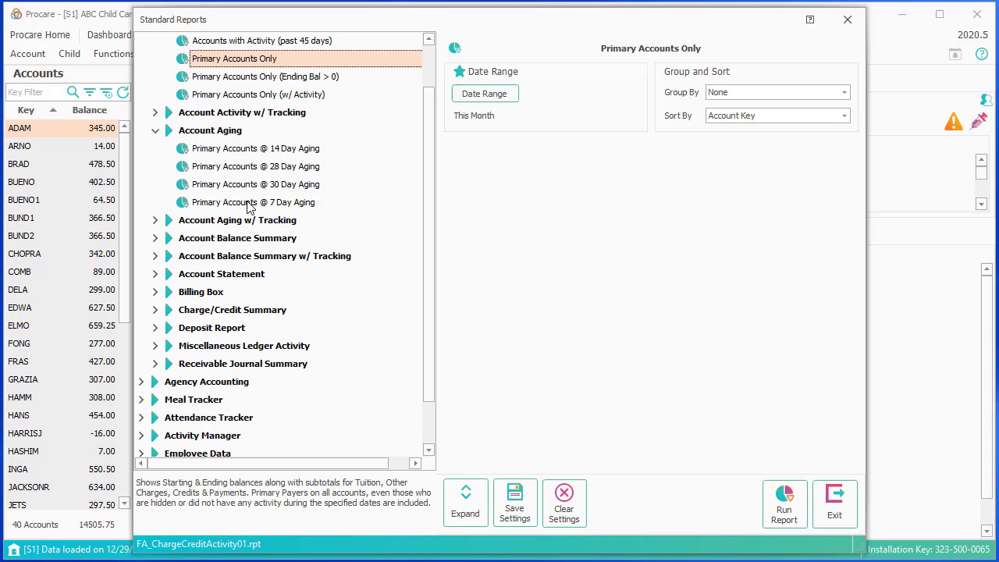
{"action": "left_click", "coordinate": [330, 188]}
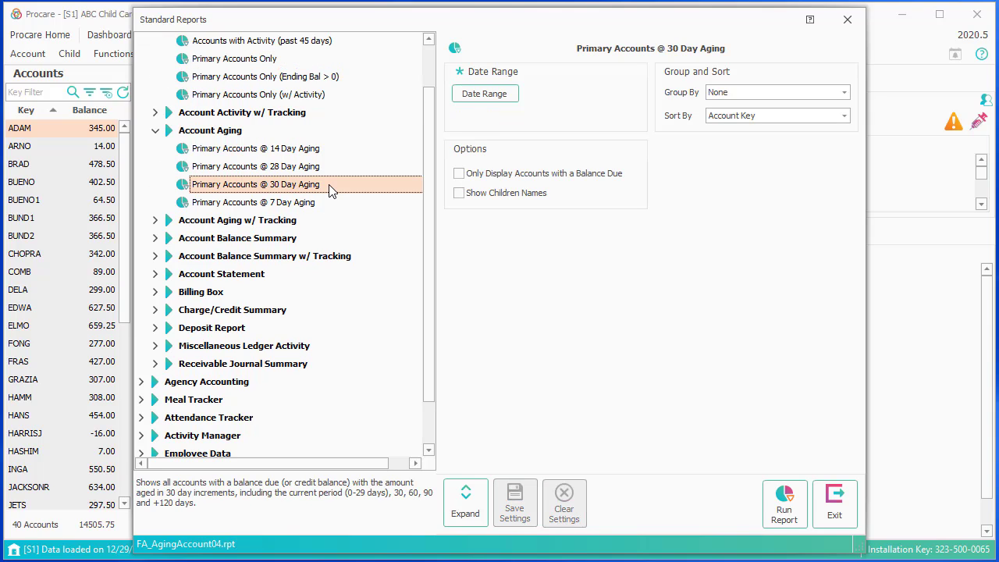
{"action": "left_click", "coordinate": [155, 239]}
{"action": "left_click", "coordinate": [270, 257]}
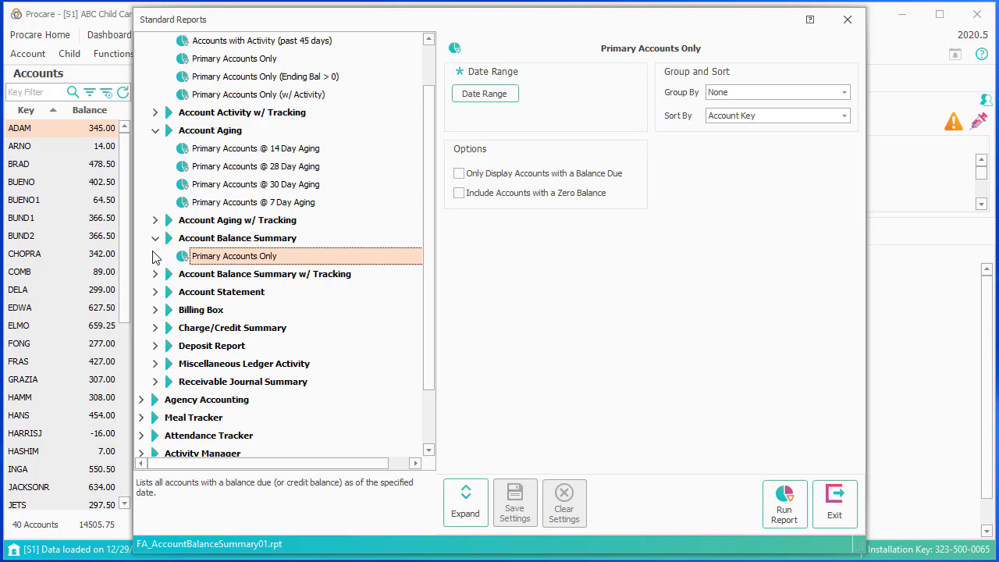
{"action": "scroll", "coordinate": [156, 257], "scroll_direction": "down", "scroll_amount": 3}
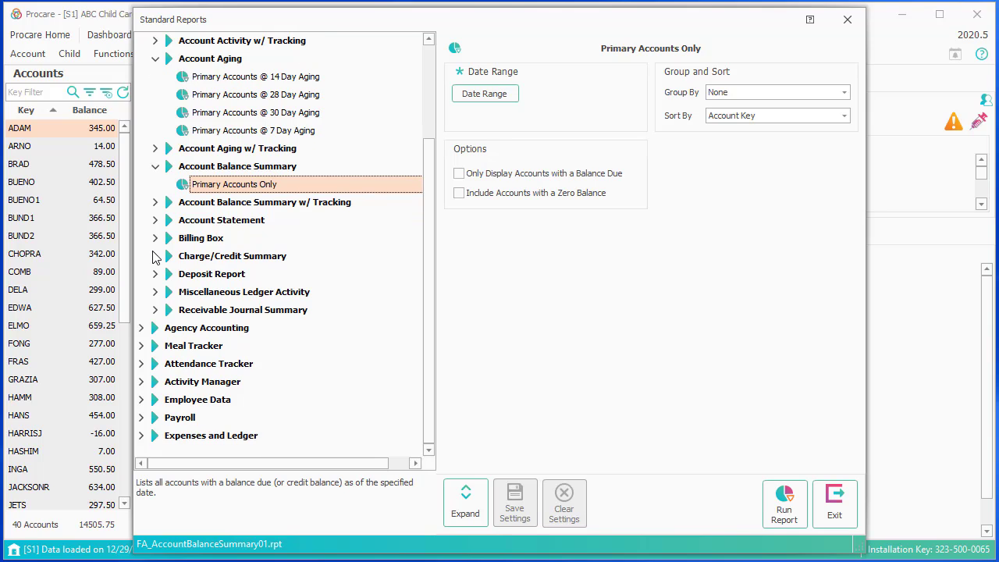
{"action": "left_click", "coordinate": [156, 221]}
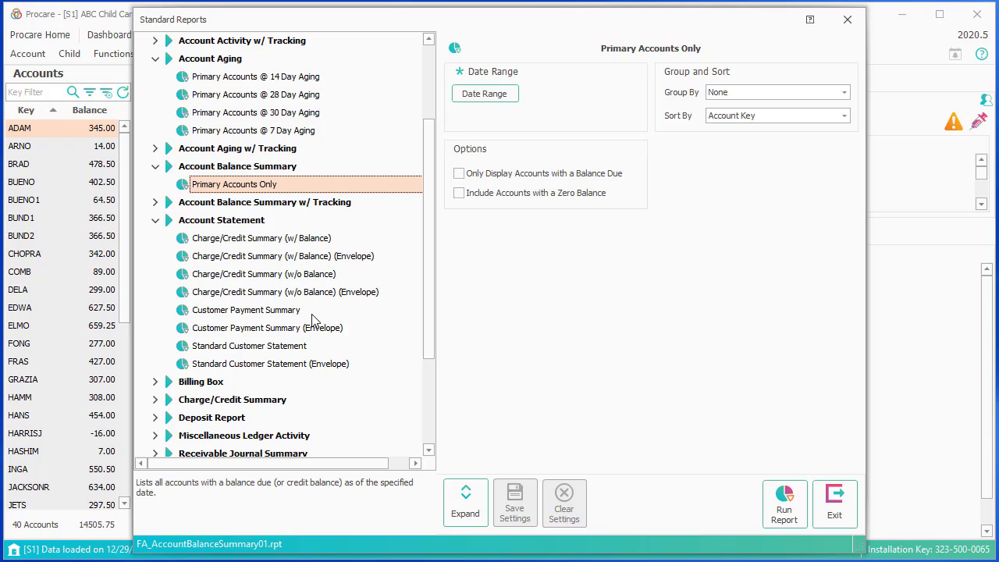
- Run the Standard Customer Statement for 10/1/2020 through 10/31/2020
{"action": "left_click", "coordinate": [195, 222]}
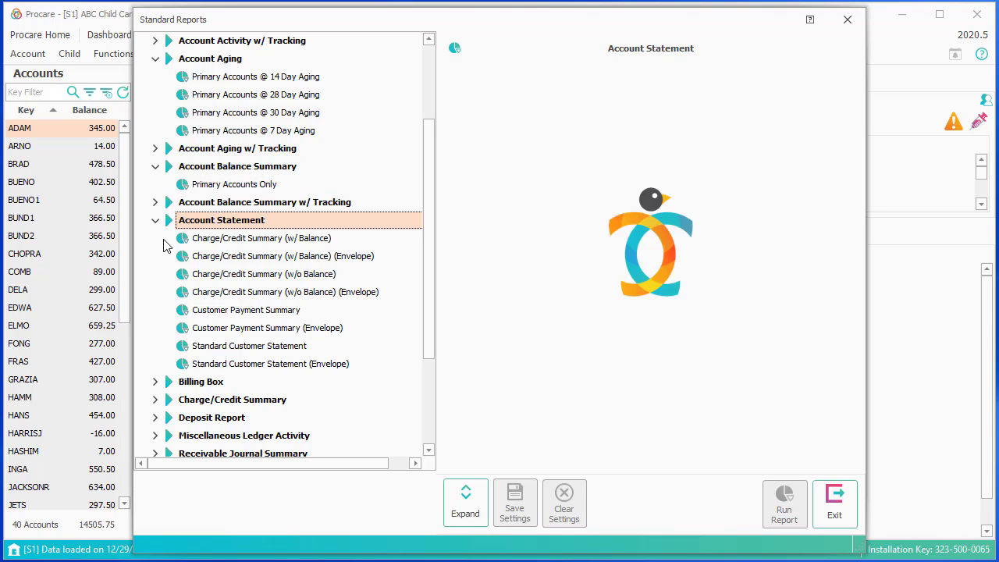
{"action": "left_click", "coordinate": [237, 352]}
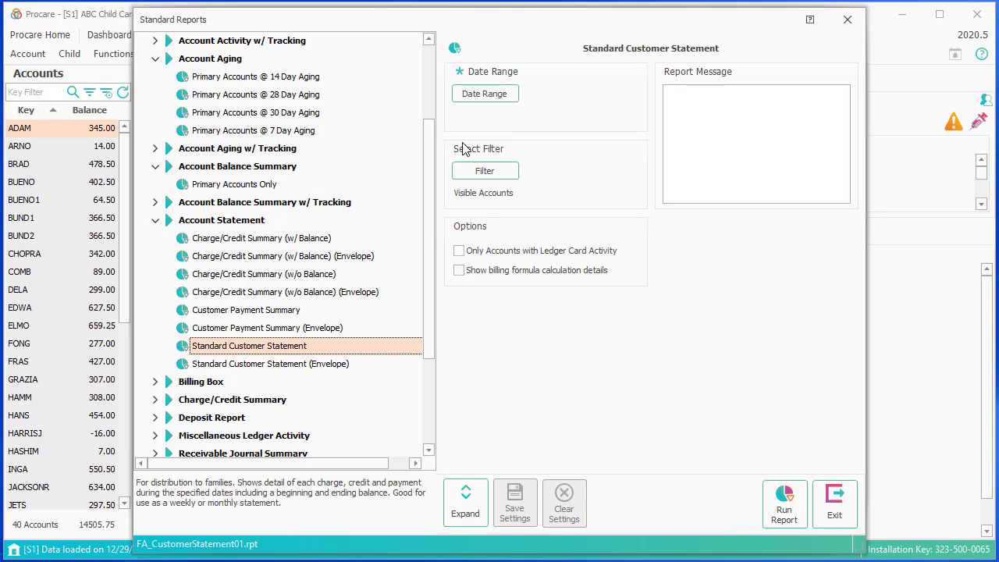
{"action": "left_click", "coordinate": [486, 95]}
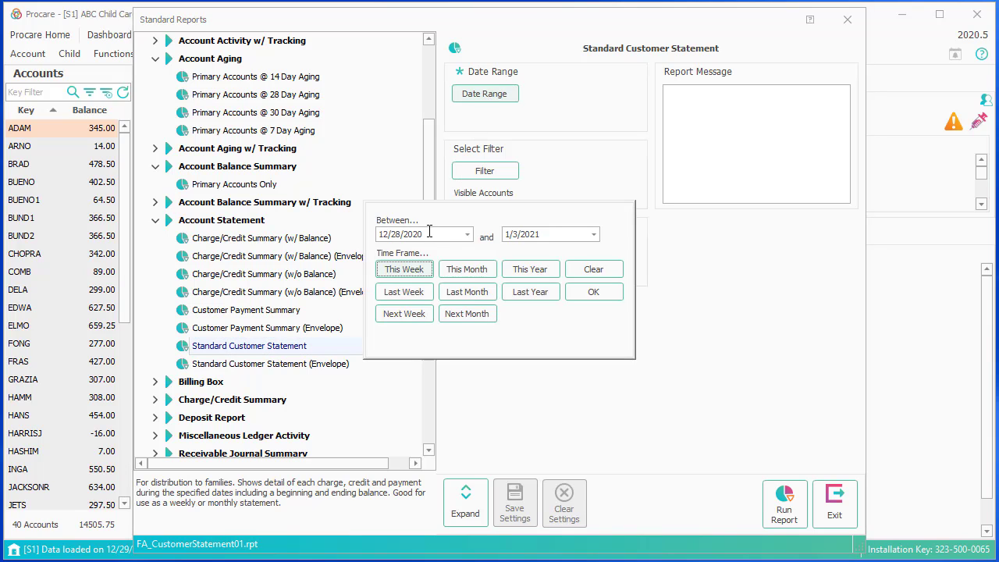
{"action": "left_click_drag", "start_coordinate": [423, 234], "coordinate": [380, 235]}
{"action": "type", "text": "10/1/2020"}
{"action": "key", "text": "Tab"}
{"action": "type", "text": "10/31"}
{"action": "left_click", "coordinate": [599, 295]}
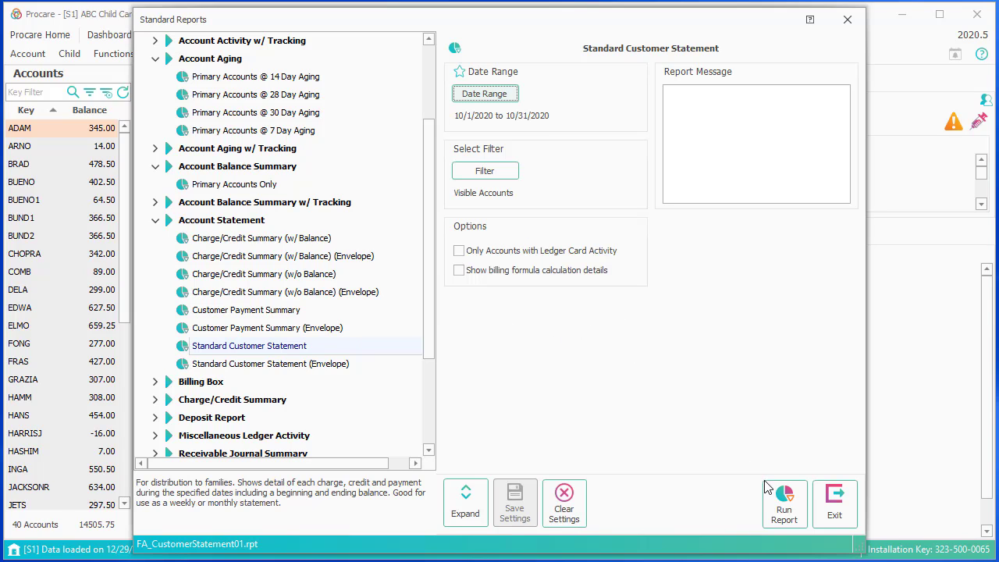
{"action": "left_click", "coordinate": [784, 504]}
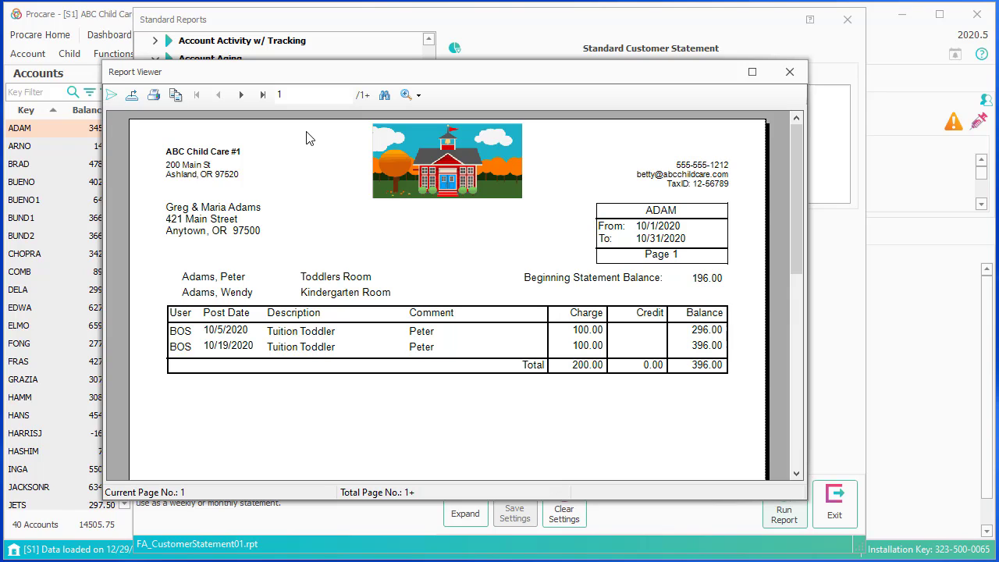
- Advance two pages through the family statements to reach page 7
{"action": "left_click", "coordinate": [239, 96]}
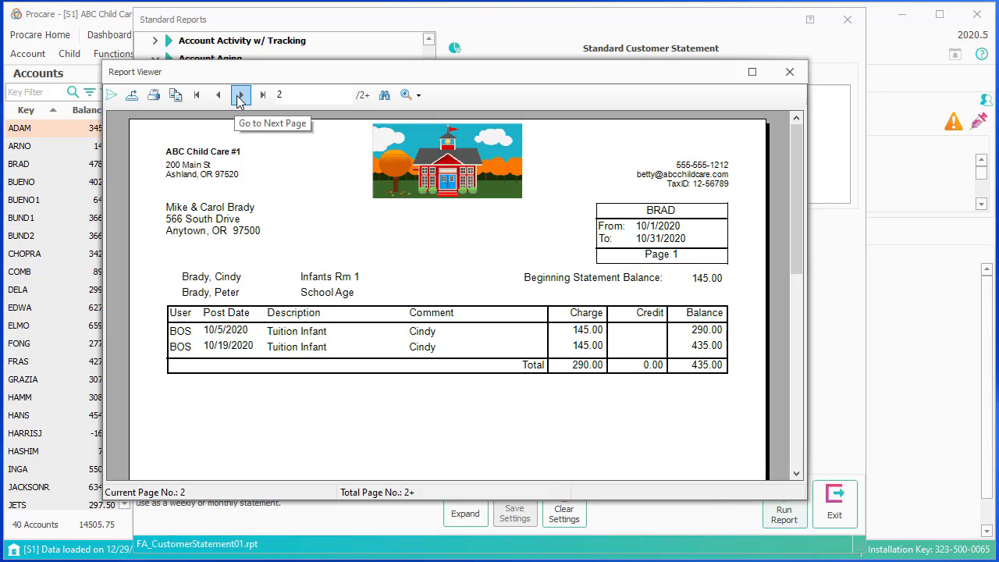
{"action": "left_click", "coordinate": [239, 95]}
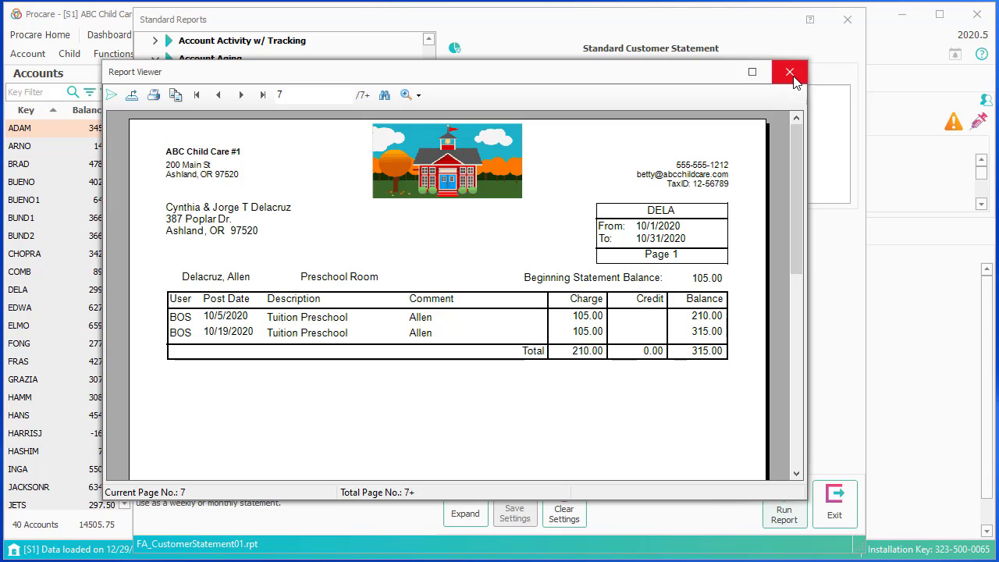
- Close the viewer and look at the Billing Box's Children without Contract Billing report
{"action": "left_click", "coordinate": [790, 73]}
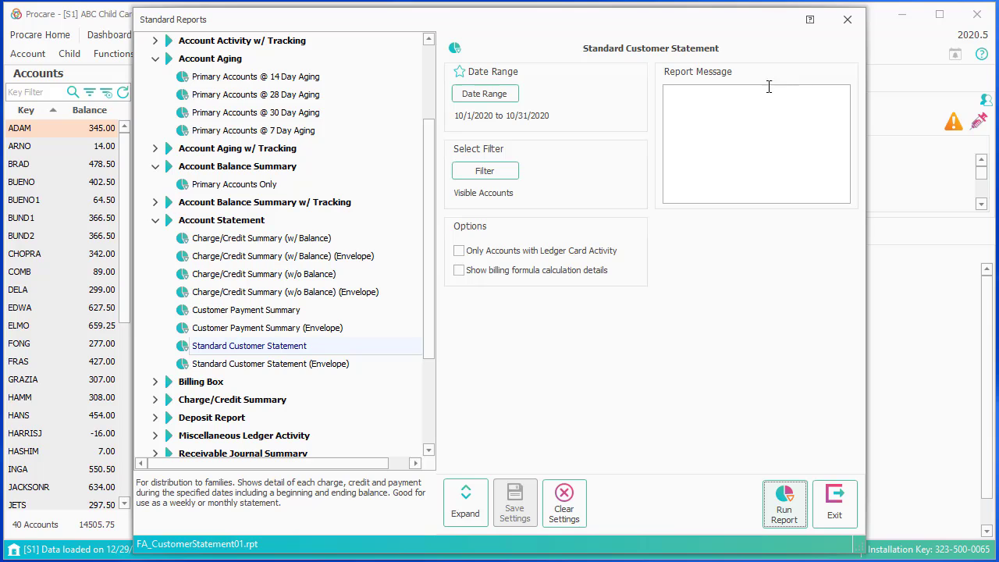
{"action": "scroll", "coordinate": [230, 325], "scroll_direction": "down", "scroll_amount": 2}
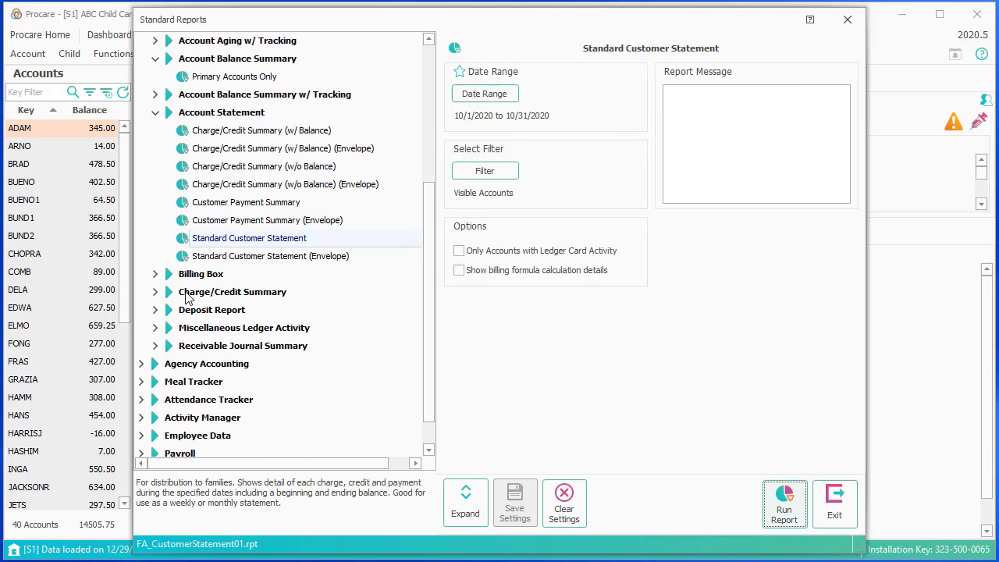
{"action": "left_click", "coordinate": [155, 275]}
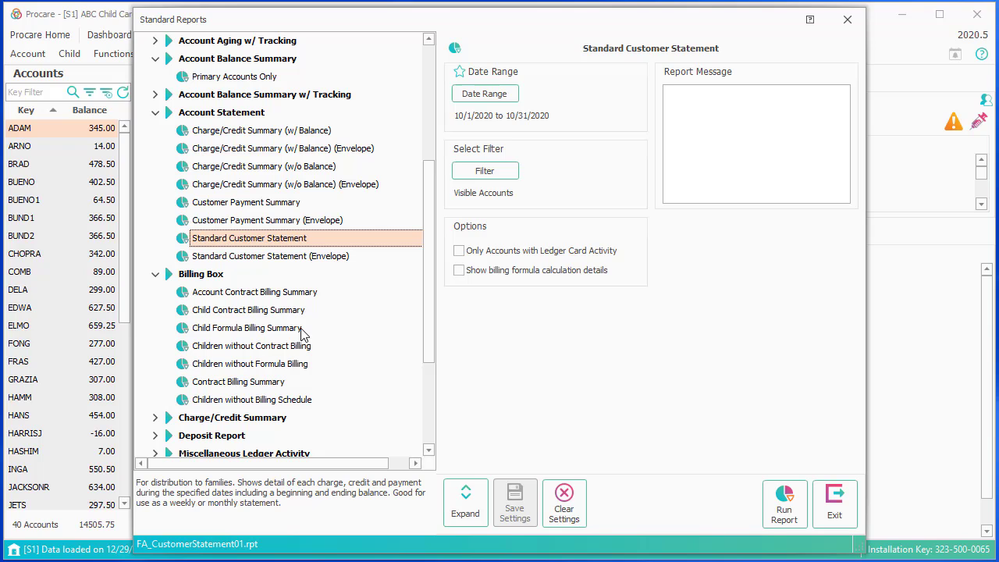
{"action": "left_click", "coordinate": [319, 352]}
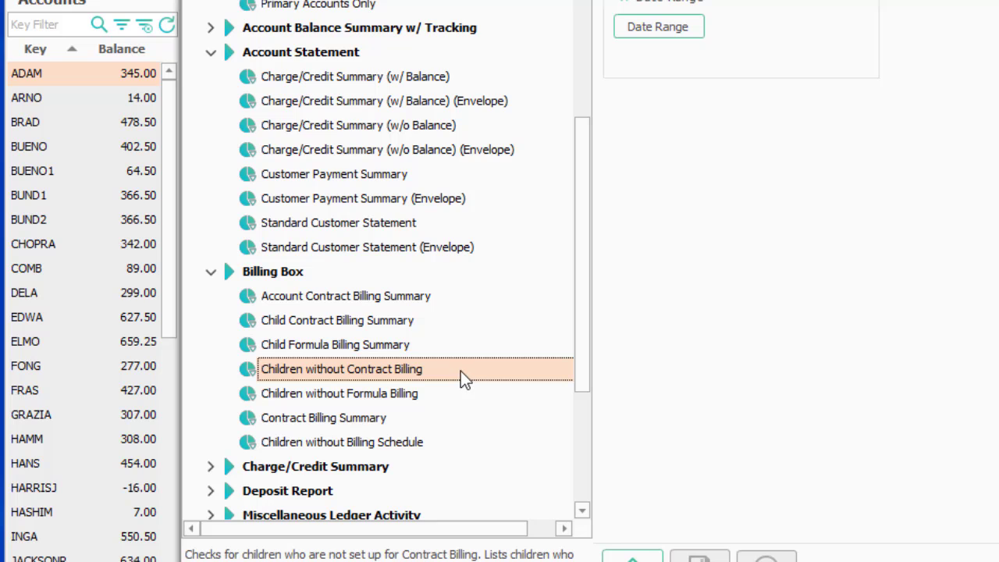
- Under Charge/Credit Summary, select Specific Summary - Primary Accounts Only after glancing at Total Summary
{"action": "scroll", "coordinate": [460, 370], "scroll_direction": "down", "scroll_amount": 2}
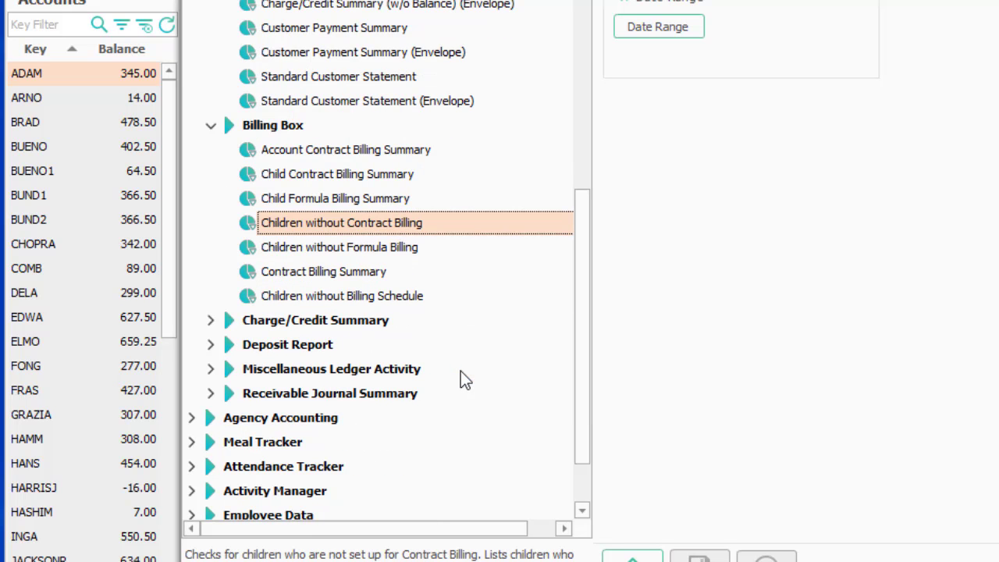
{"action": "left_click", "coordinate": [210, 320]}
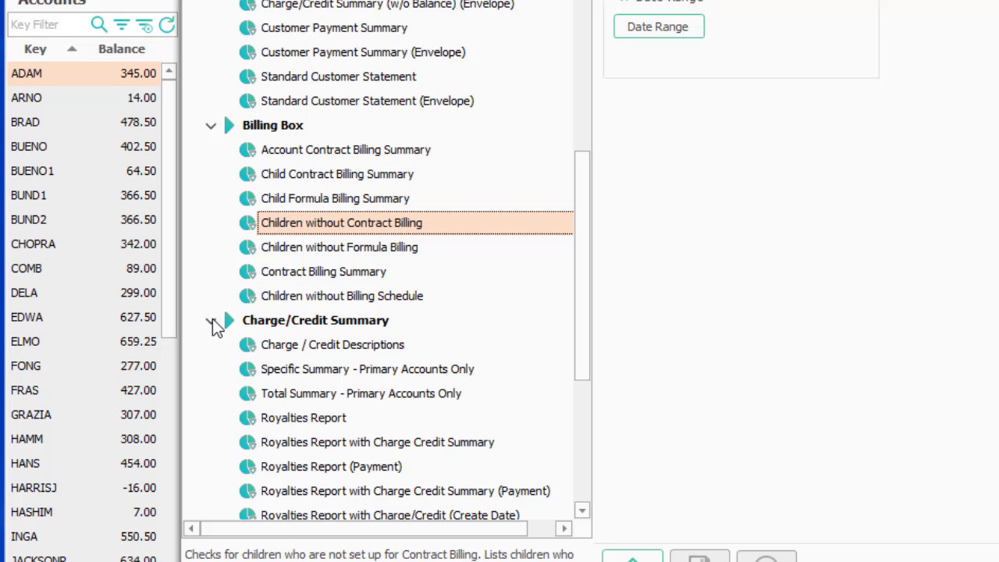
{"action": "left_click", "coordinate": [468, 370]}
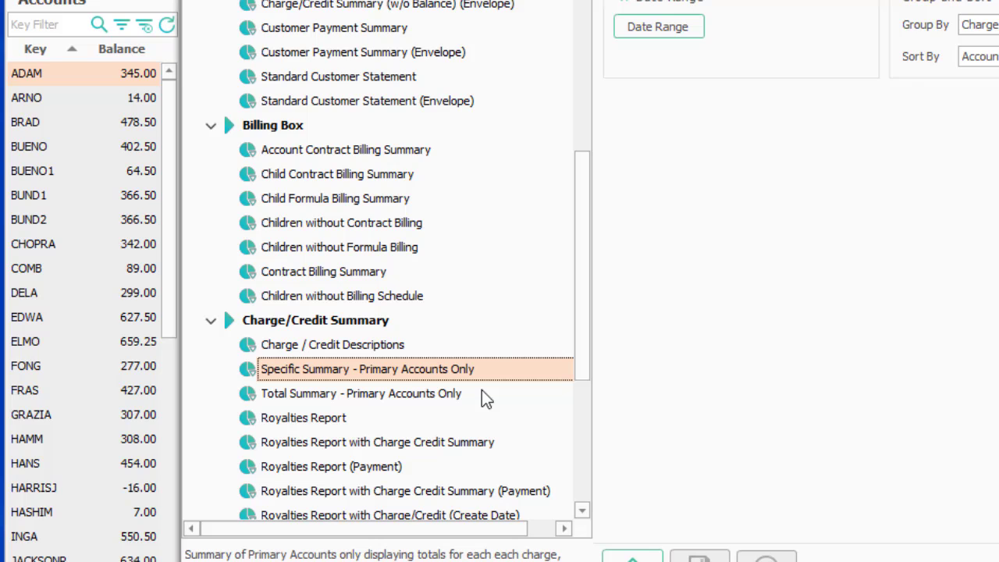
{"action": "left_click", "coordinate": [482, 390]}
{"action": "left_click", "coordinate": [480, 369]}
- Run Specific Summary for This Month (12/1/2020–12/31/2020) and widen the viewer to show full amounts
{"action": "left_click", "coordinate": [681, 33]}
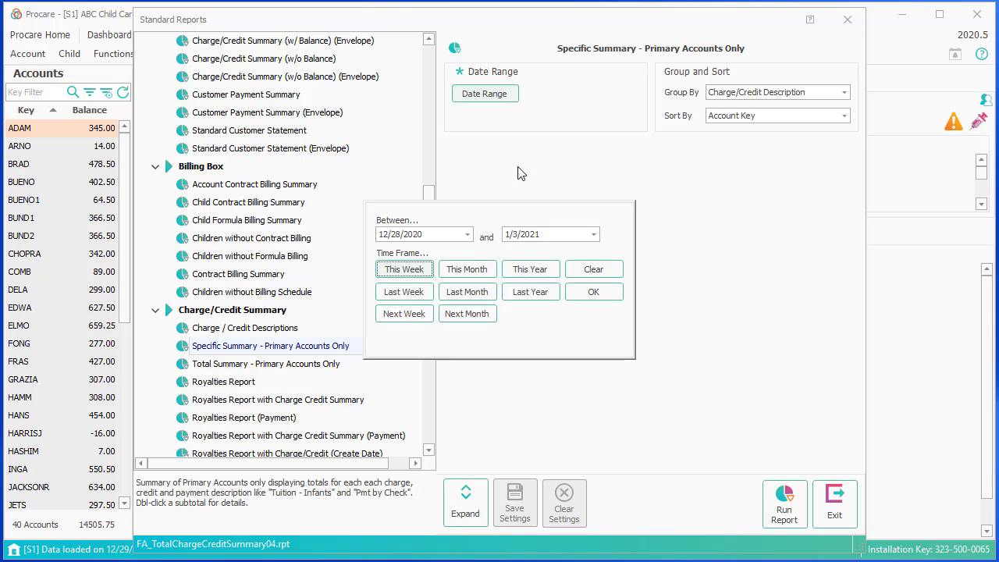
{"action": "left_click", "coordinate": [475, 271]}
{"action": "left_click", "coordinate": [587, 295]}
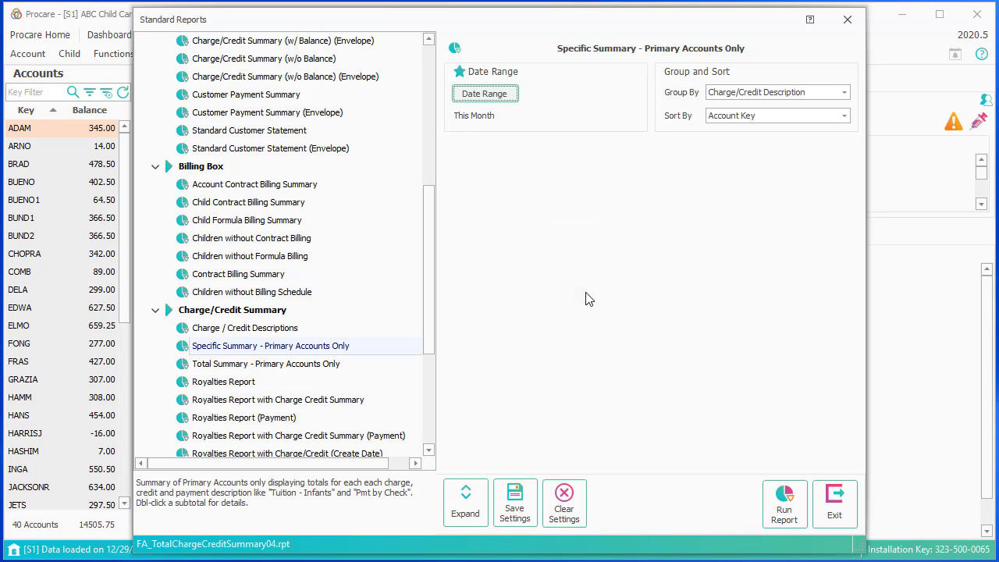
{"action": "left_click", "coordinate": [789, 518]}
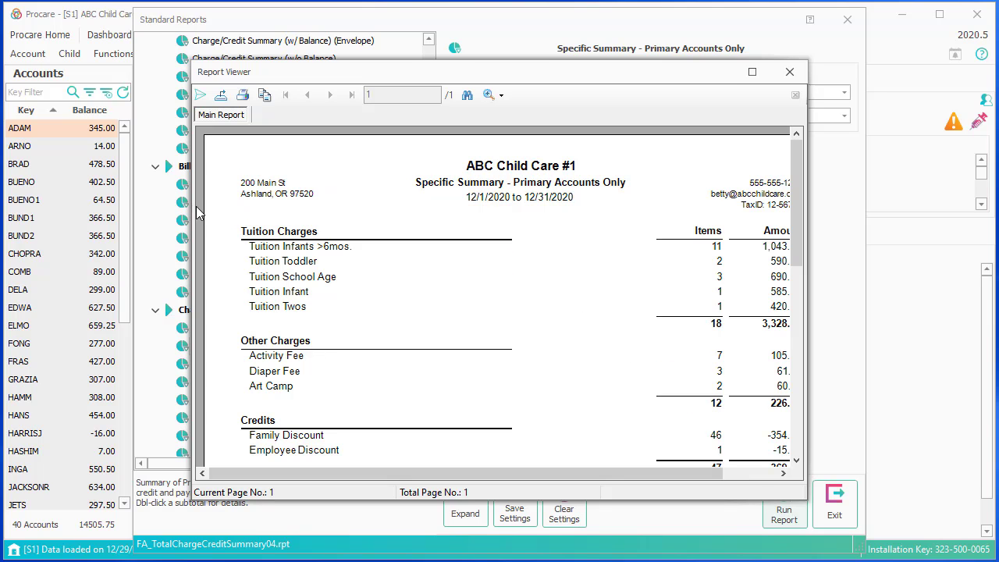
{"action": "left_click_drag", "start_coordinate": [197, 212], "coordinate": [119, 204]}
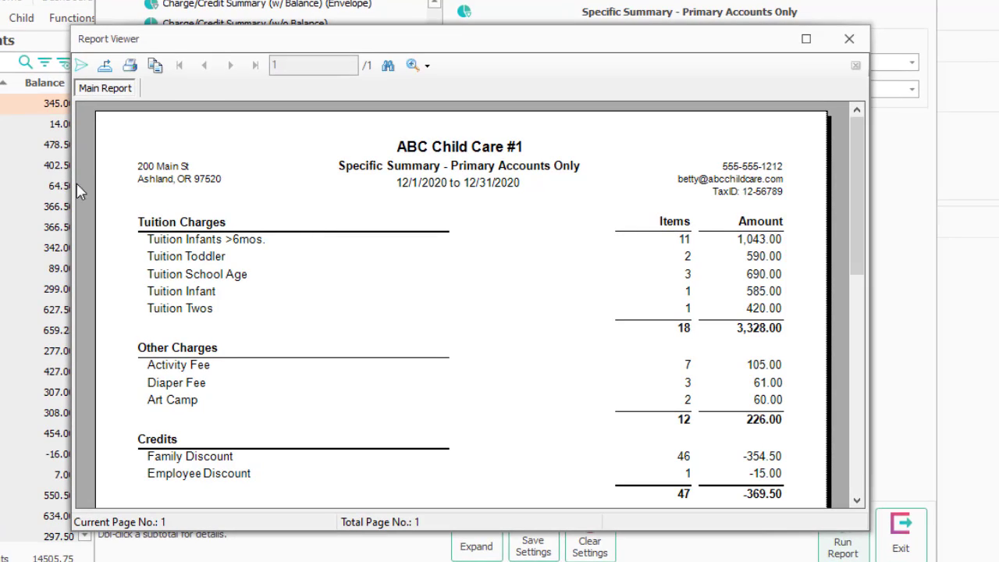
{"action": "scroll", "coordinate": [470, 328], "scroll_direction": "down", "scroll_amount": 1}
{"action": "scroll", "coordinate": [471, 327], "scroll_direction": "up", "scroll_amount": 1}
- Drill into the Family Discount subtotal's detail, then return to the main report
{"action": "double_click", "coordinate": [652, 457]}
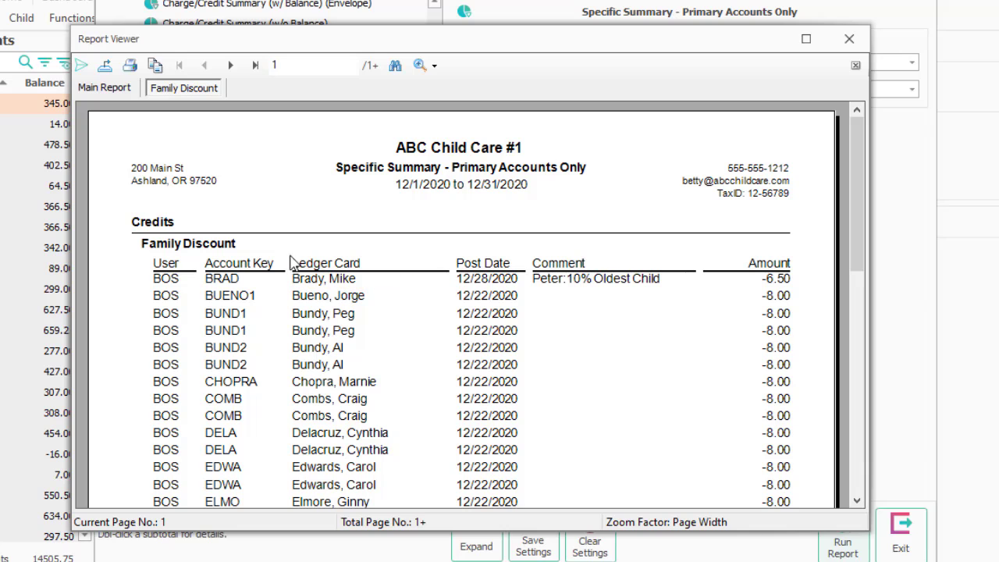
{"action": "scroll", "coordinate": [467, 306], "scroll_direction": "down", "scroll_amount": 3}
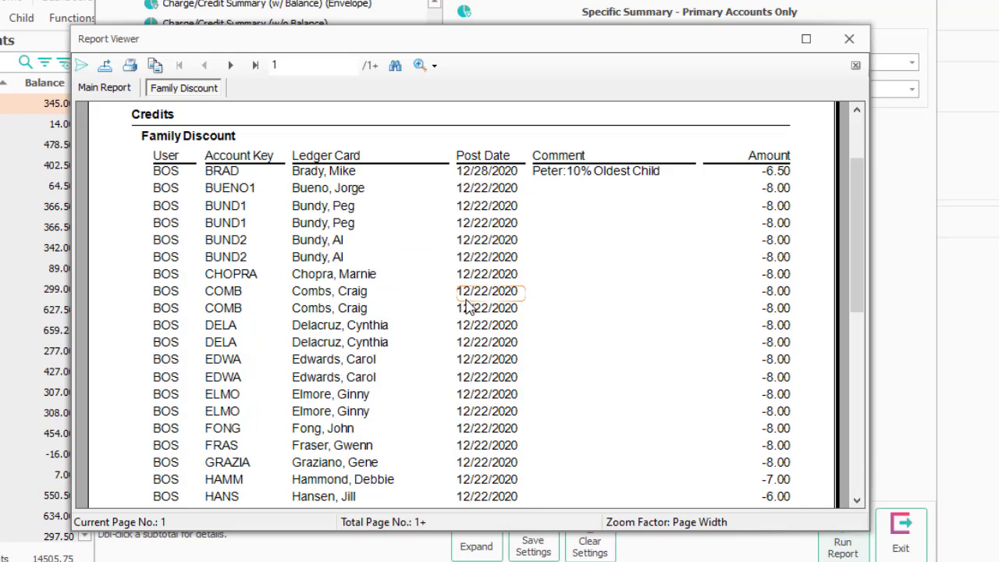
{"action": "scroll", "coordinate": [467, 306], "scroll_direction": "down", "scroll_amount": 9}
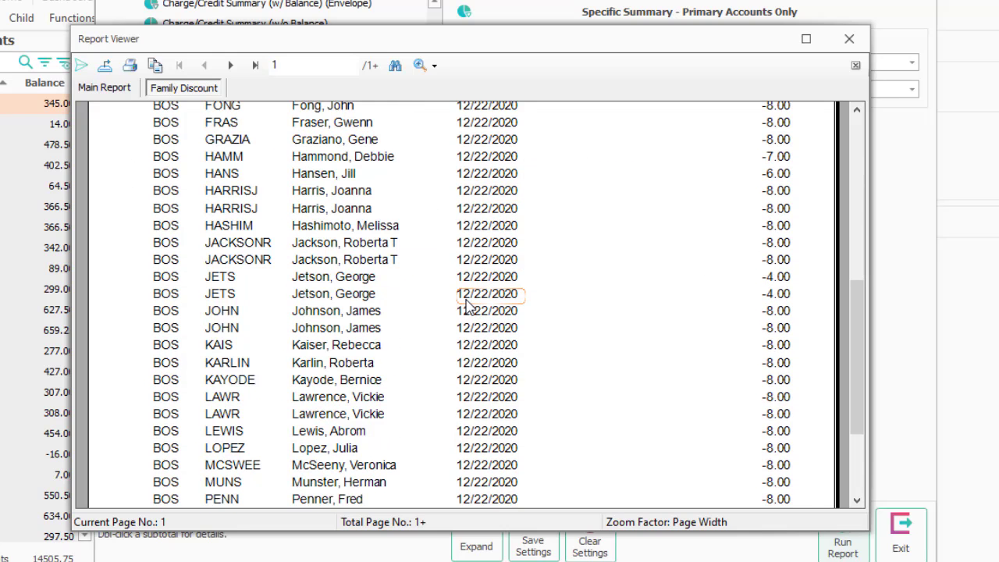
{"action": "scroll", "coordinate": [467, 306], "scroll_direction": "down", "scroll_amount": 3}
{"action": "scroll", "coordinate": [467, 306], "scroll_direction": "up", "scroll_amount": 12}
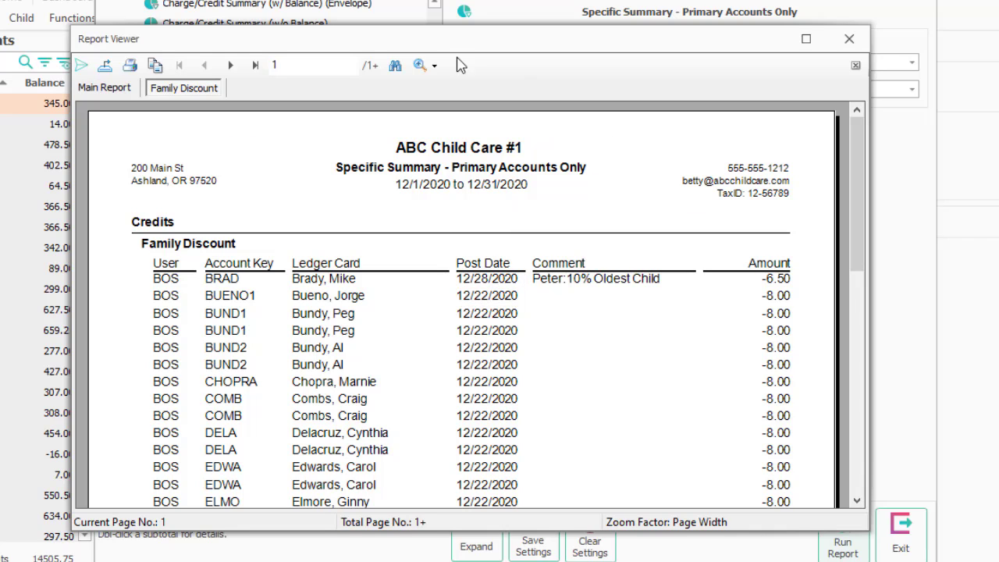
{"action": "left_click", "coordinate": [115, 86]}
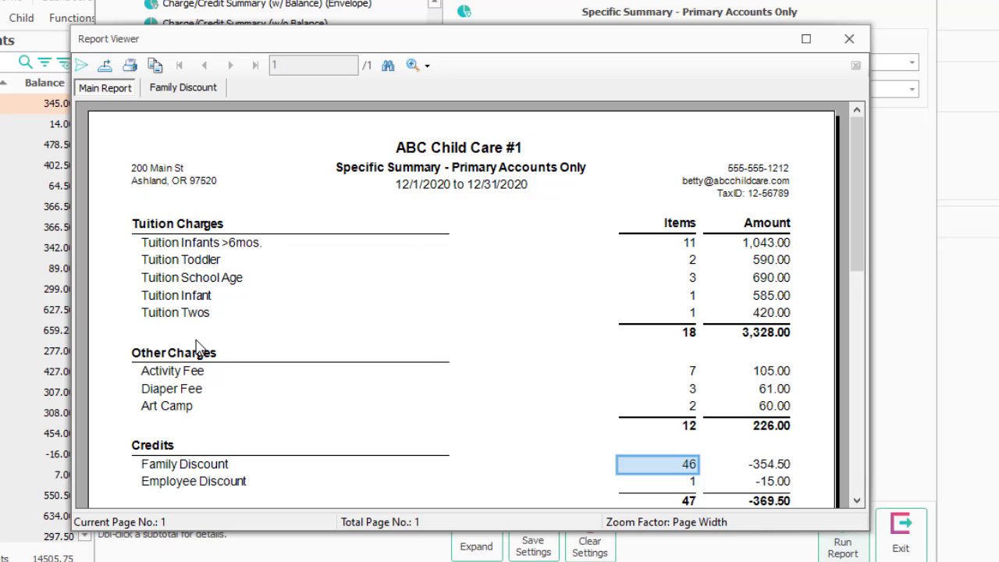
- Drill into the Pmt by Check subtotal (six checks, -1,676.00), return, and close the viewer
{"action": "scroll", "coordinate": [197, 407], "scroll_direction": "down", "scroll_amount": 3}
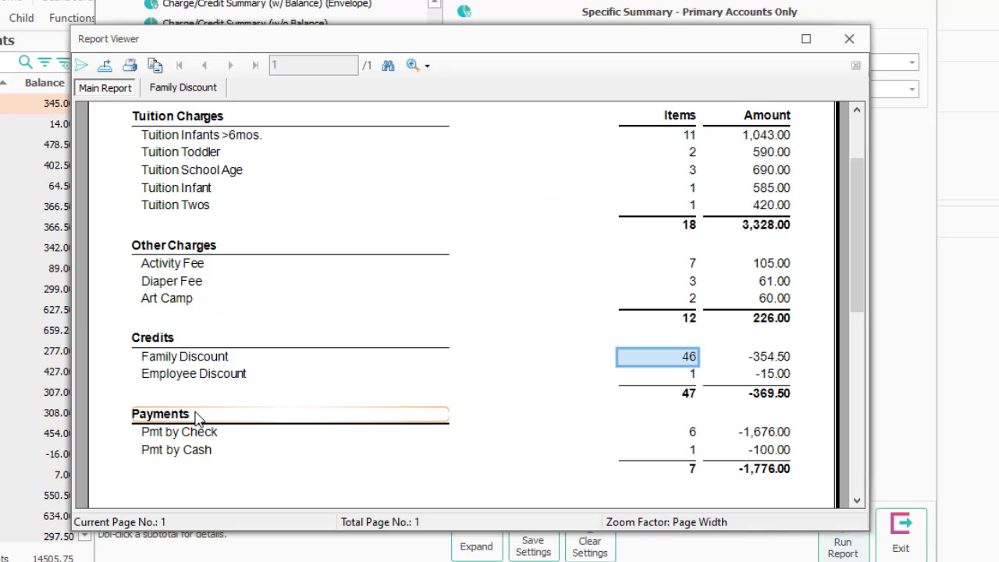
{"action": "double_click", "coordinate": [201, 439]}
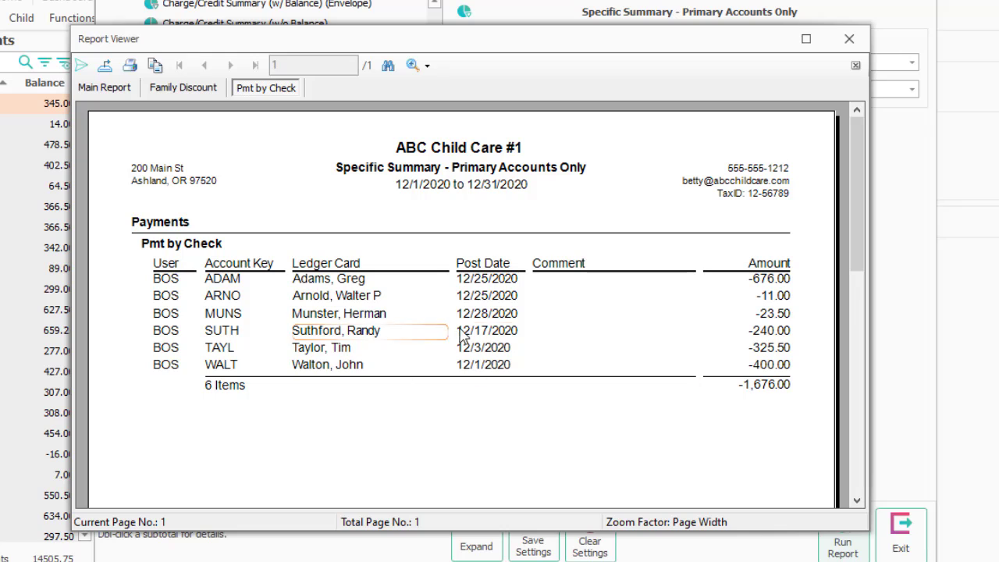
{"action": "left_click", "coordinate": [104, 87]}
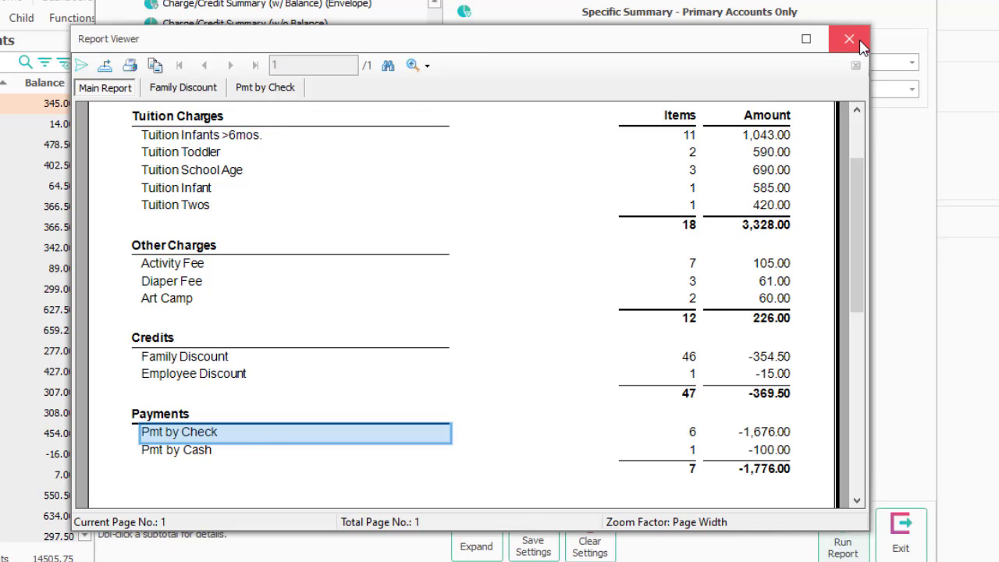
{"action": "left_click", "coordinate": [849, 38]}
- Expand Deposit Report and review Deposit Report Detail and Deposit Report Summary
{"action": "scroll", "coordinate": [322, 245], "scroll_direction": "down", "scroll_amount": 3}
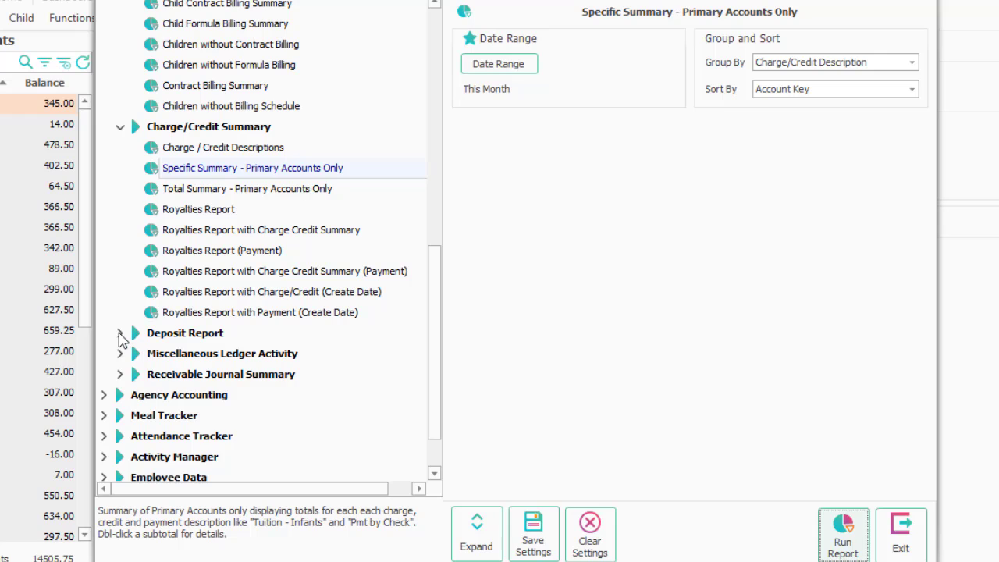
{"action": "left_click", "coordinate": [121, 333]}
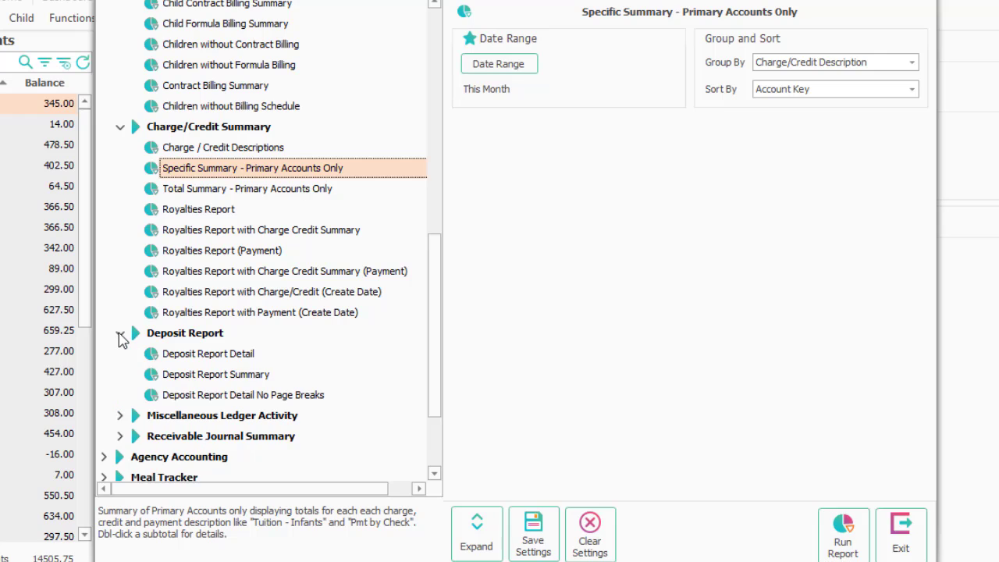
{"action": "left_click", "coordinate": [356, 363]}
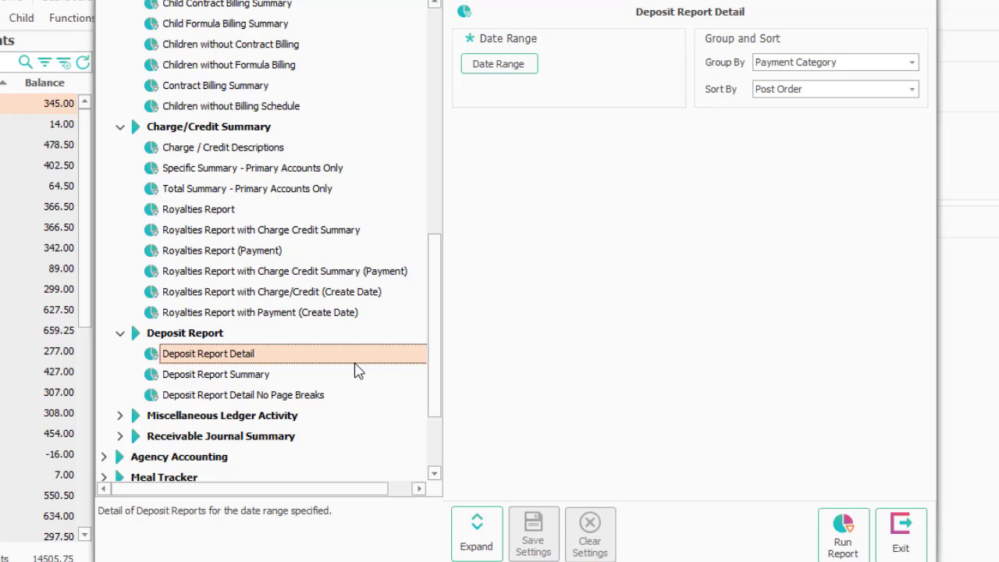
{"action": "left_click", "coordinate": [345, 381]}
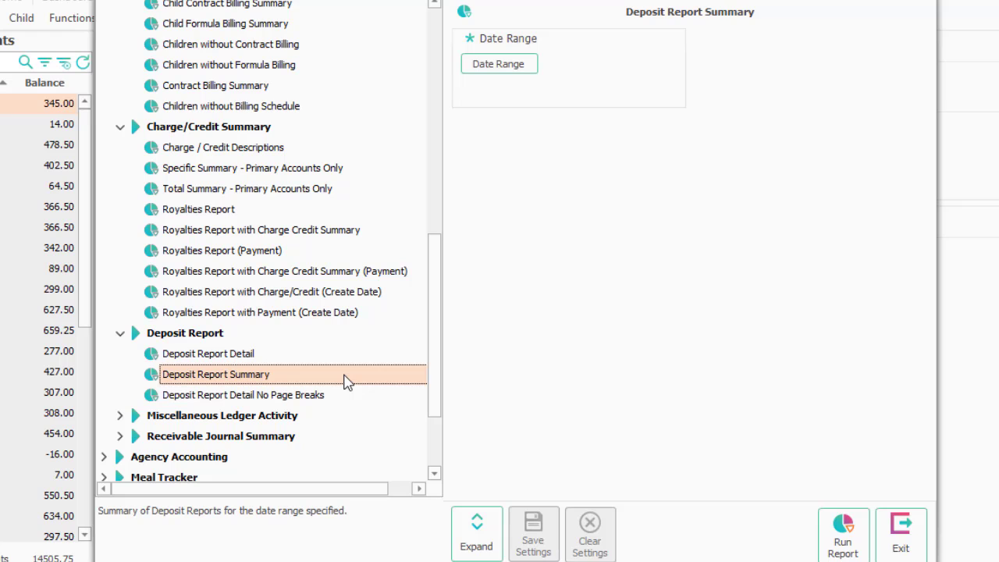
- Expand Miscellaneous Ledger Activity, review its reports through Void Activity by Void Date, then Receivable Journal Summary
{"action": "scroll", "coordinate": [348, 376], "scroll_direction": "down", "scroll_amount": 2}
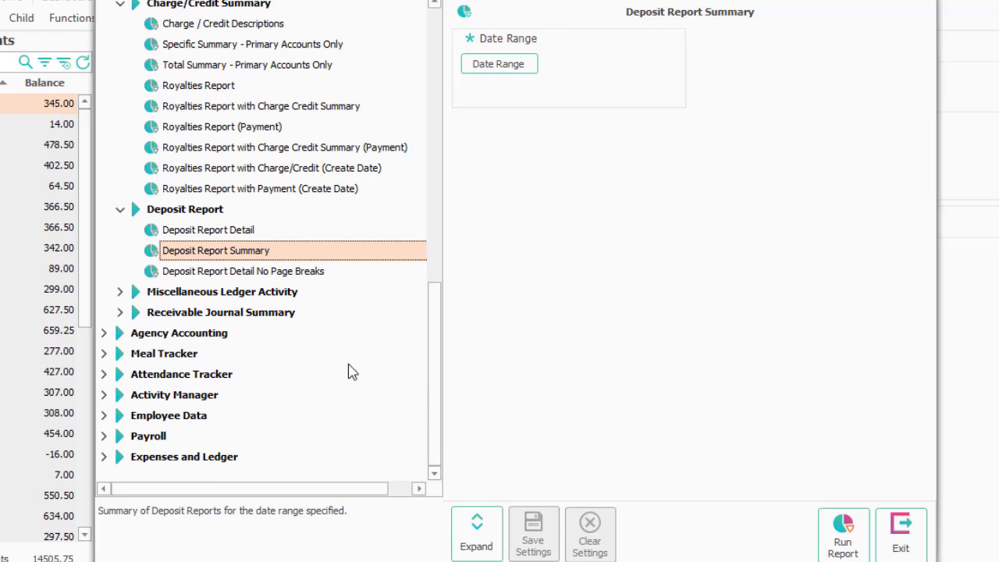
{"action": "left_click", "coordinate": [120, 292]}
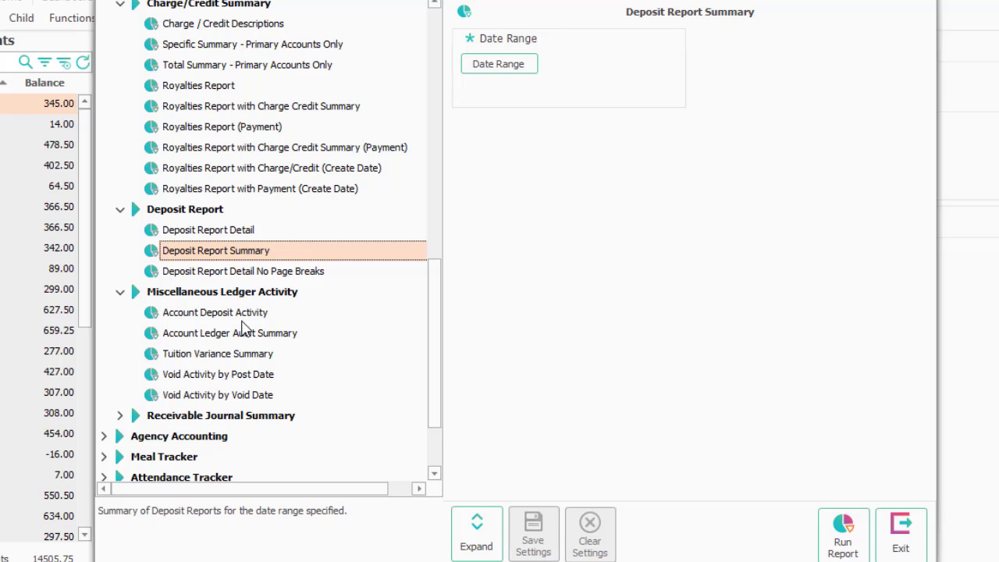
{"action": "left_click", "coordinate": [287, 320]}
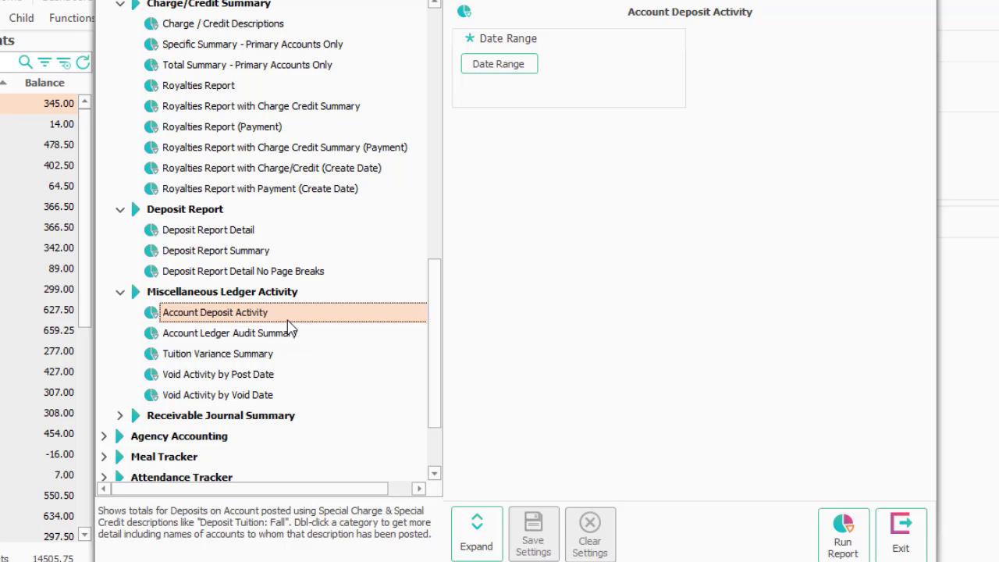
{"action": "left_click", "coordinate": [299, 360]}
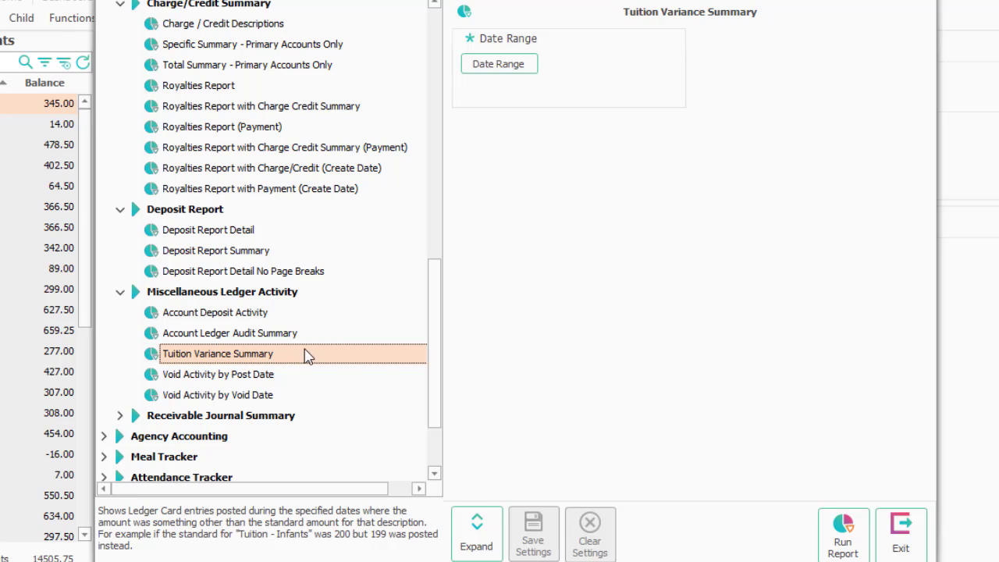
{"action": "left_click", "coordinate": [311, 336]}
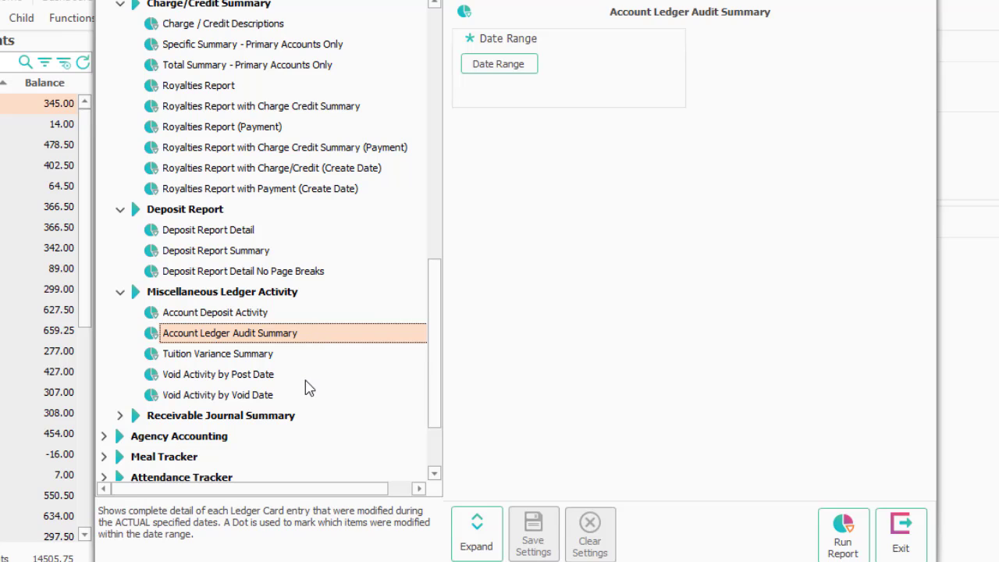
{"action": "left_click", "coordinate": [293, 397]}
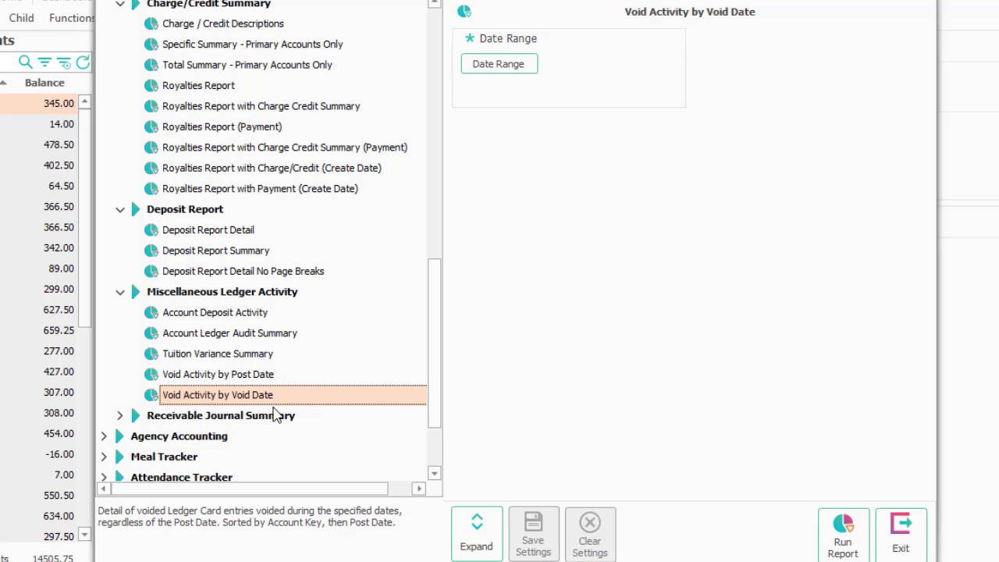
{"action": "left_click", "coordinate": [270, 418]}
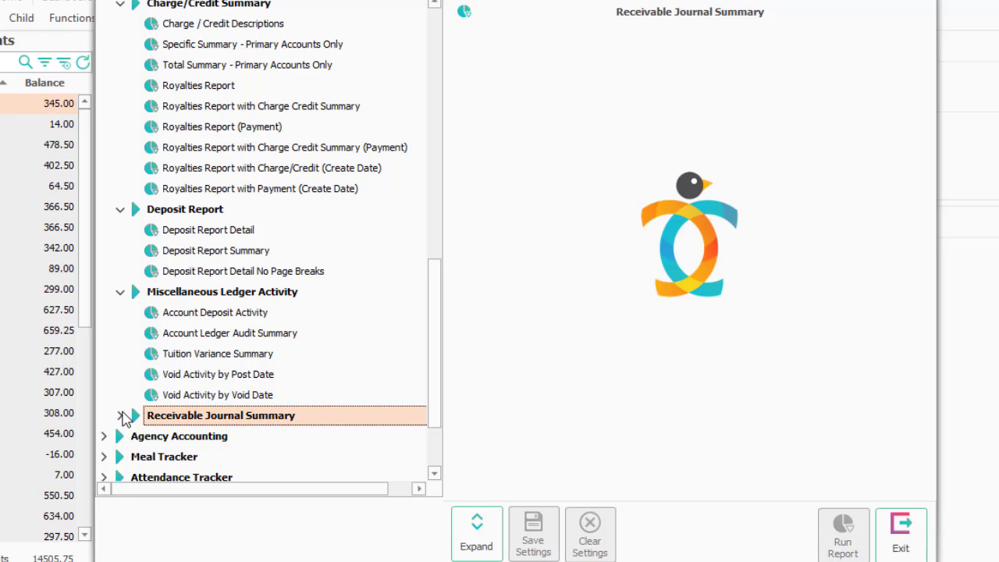
- Select the Receivable Journal Summary report, then expand Account Activity w/ Tracking to list its Primary Accounts Only reports
{"action": "left_click", "coordinate": [121, 416]}
{"action": "left_click", "coordinate": [255, 439]}
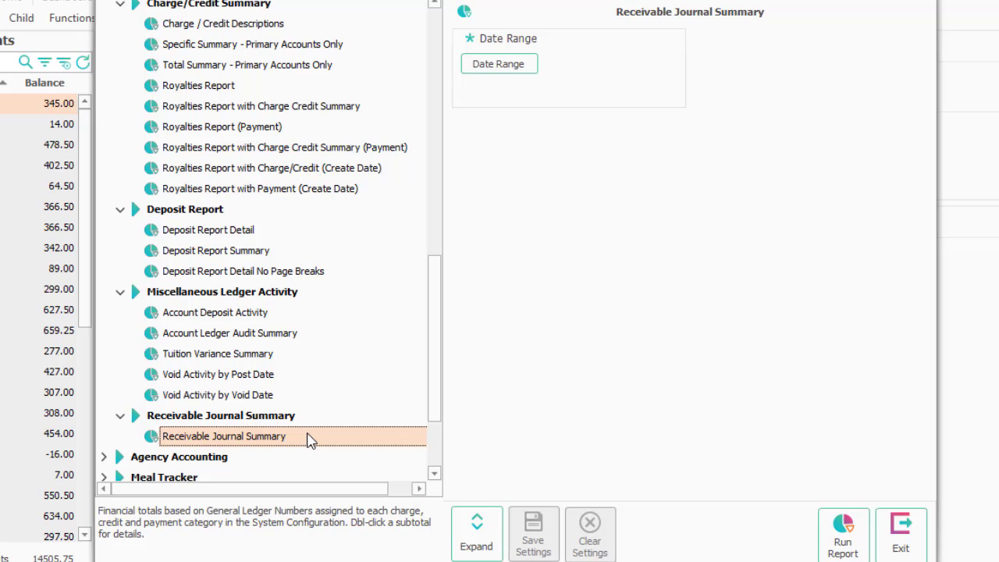
{"action": "scroll", "coordinate": [310, 441], "scroll_direction": "up", "scroll_amount": 15}
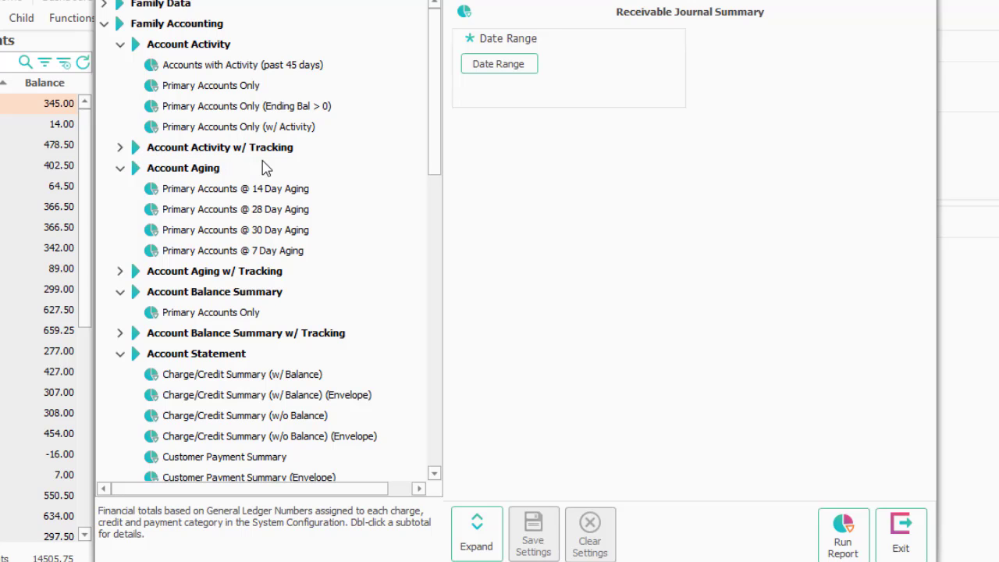
{"action": "left_click", "coordinate": [120, 148]}
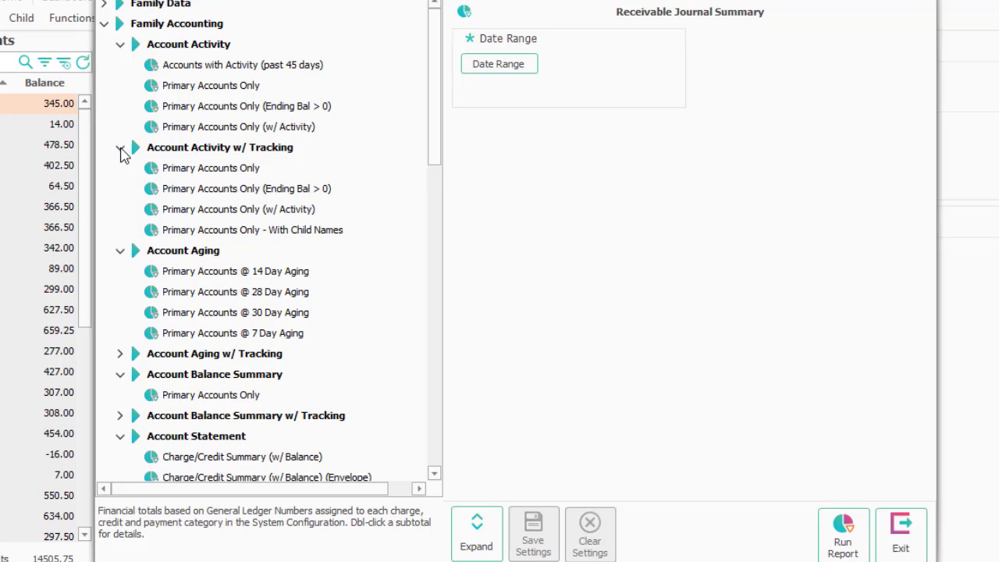